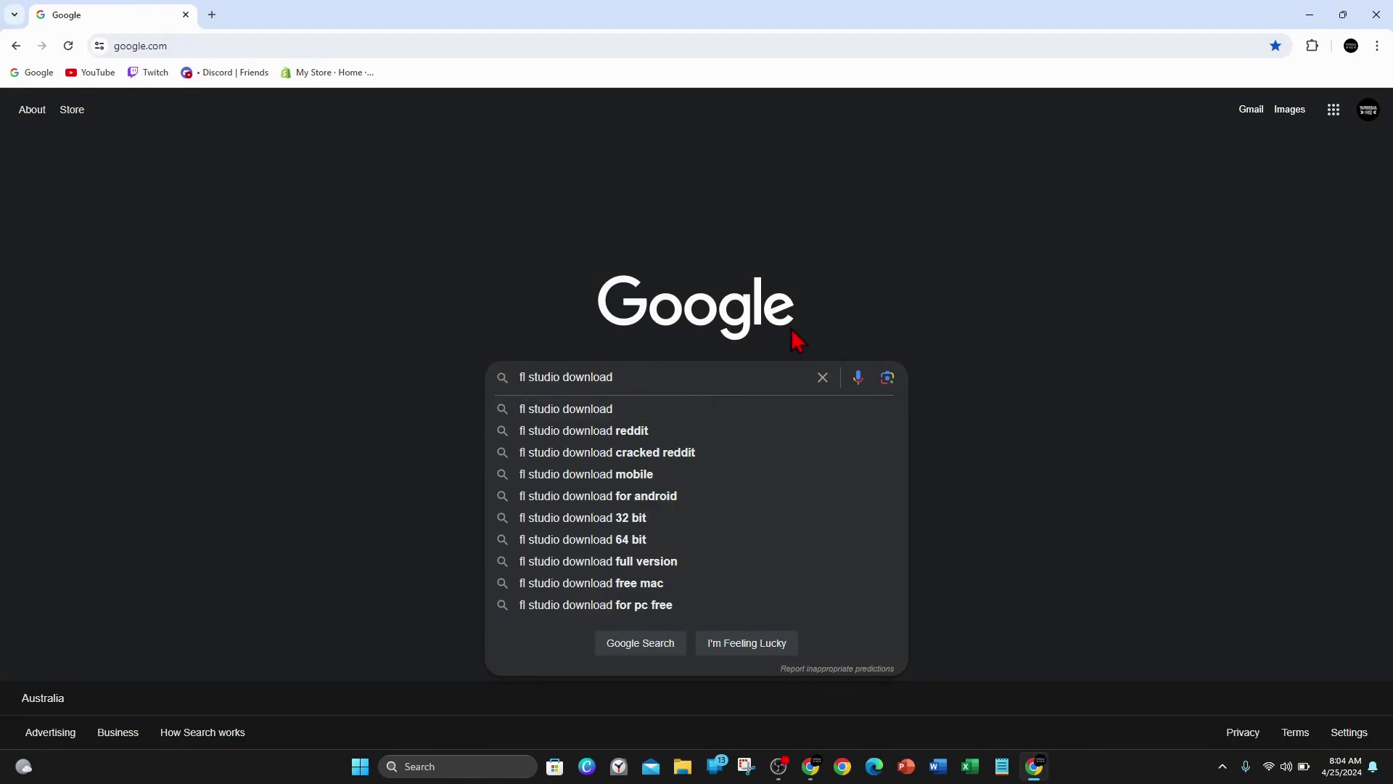
Step: Run the Google search for 'fl studio download'
{"action": "key", "text": "Return"}
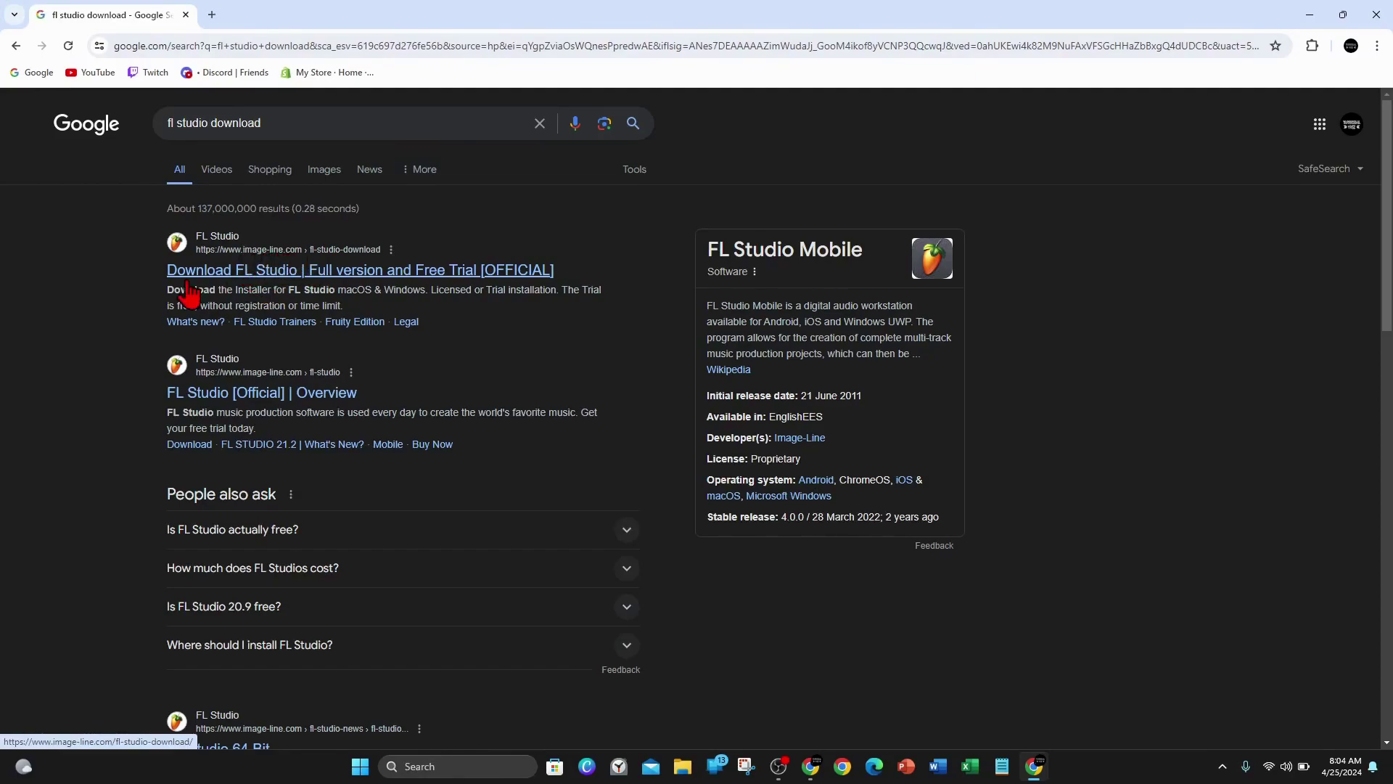
Step: Open the official 'Download FL Studio | Full version and Free Trial' result on image-line.com
{"action": "left_click", "coordinate": [248, 270]}
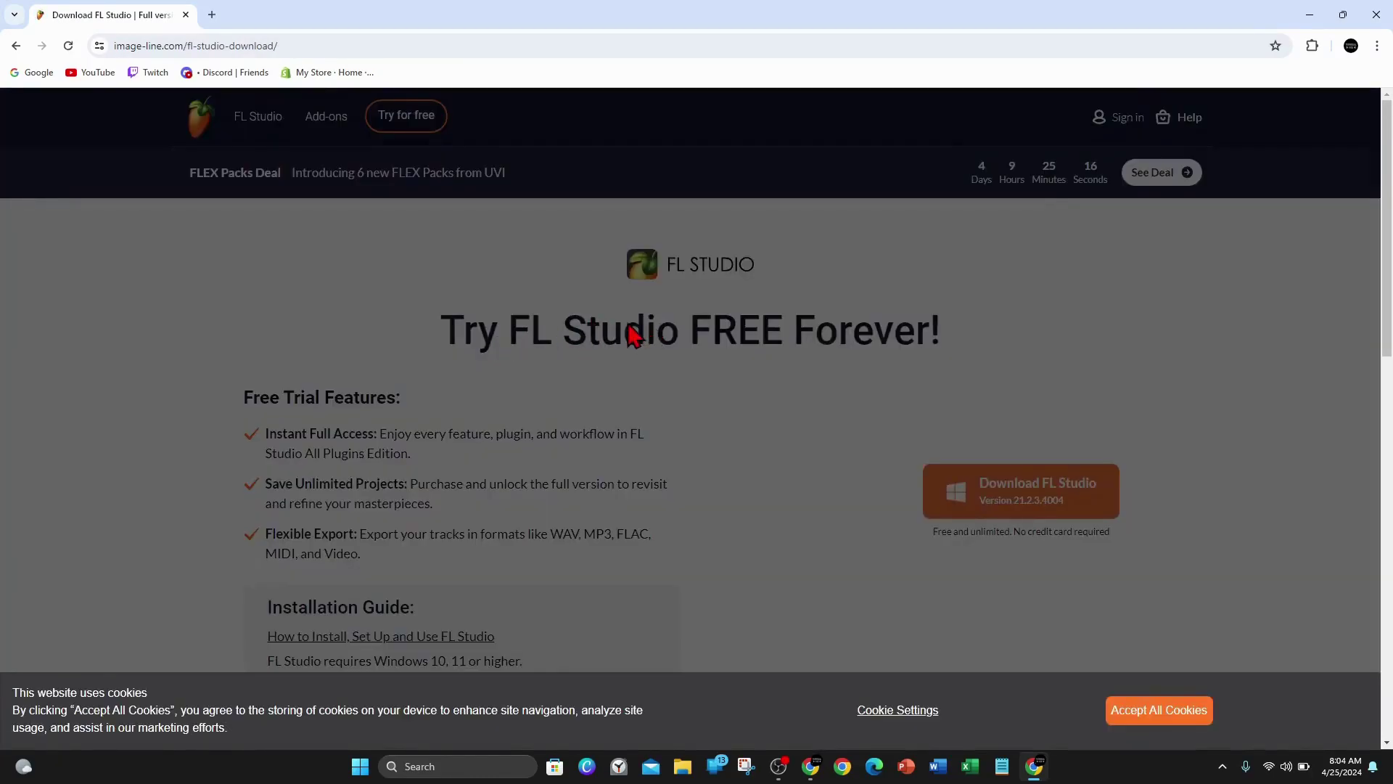
Step: Accept all cookies, download the FL Studio Windows installer, and check its download progress
{"action": "left_click", "coordinate": [1153, 718]}
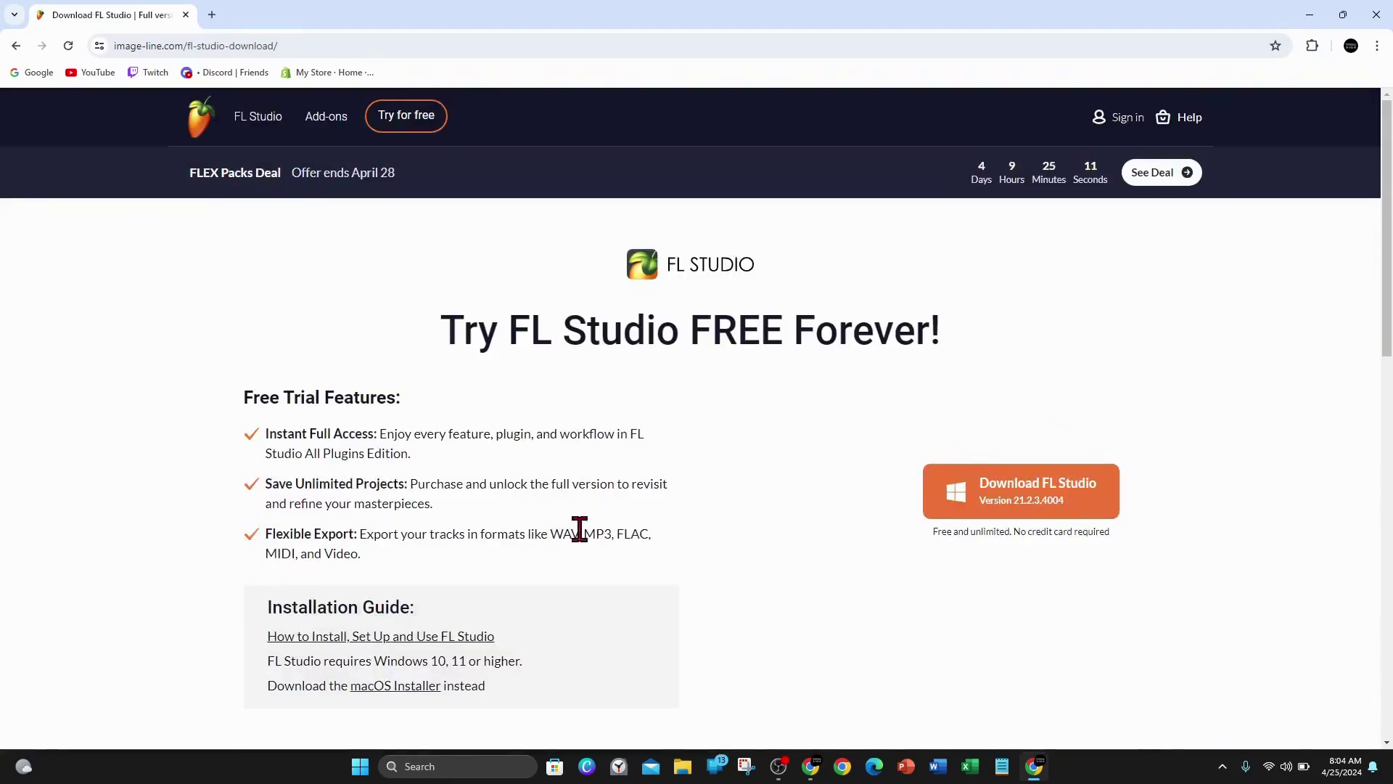
{"action": "left_click", "coordinate": [1045, 501]}
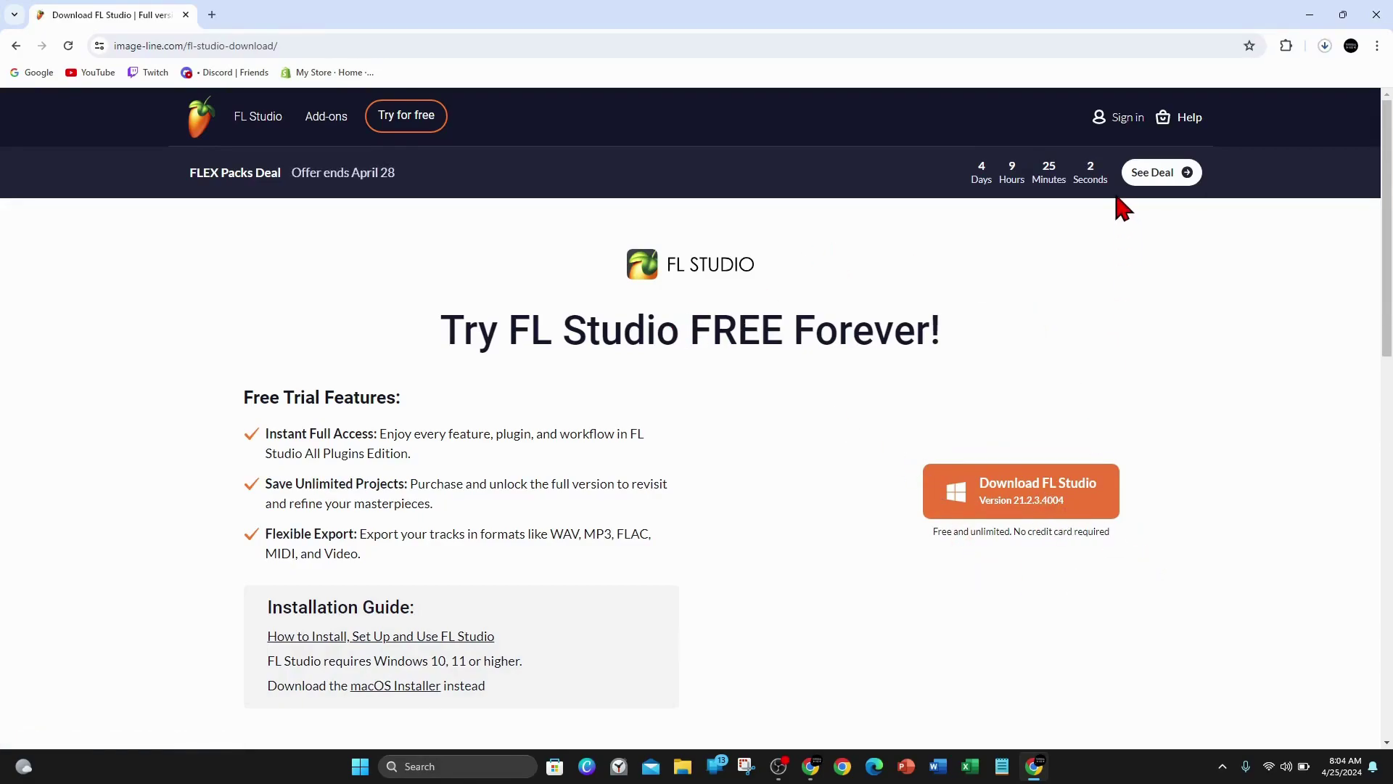
{"action": "left_click", "coordinate": [1324, 46]}
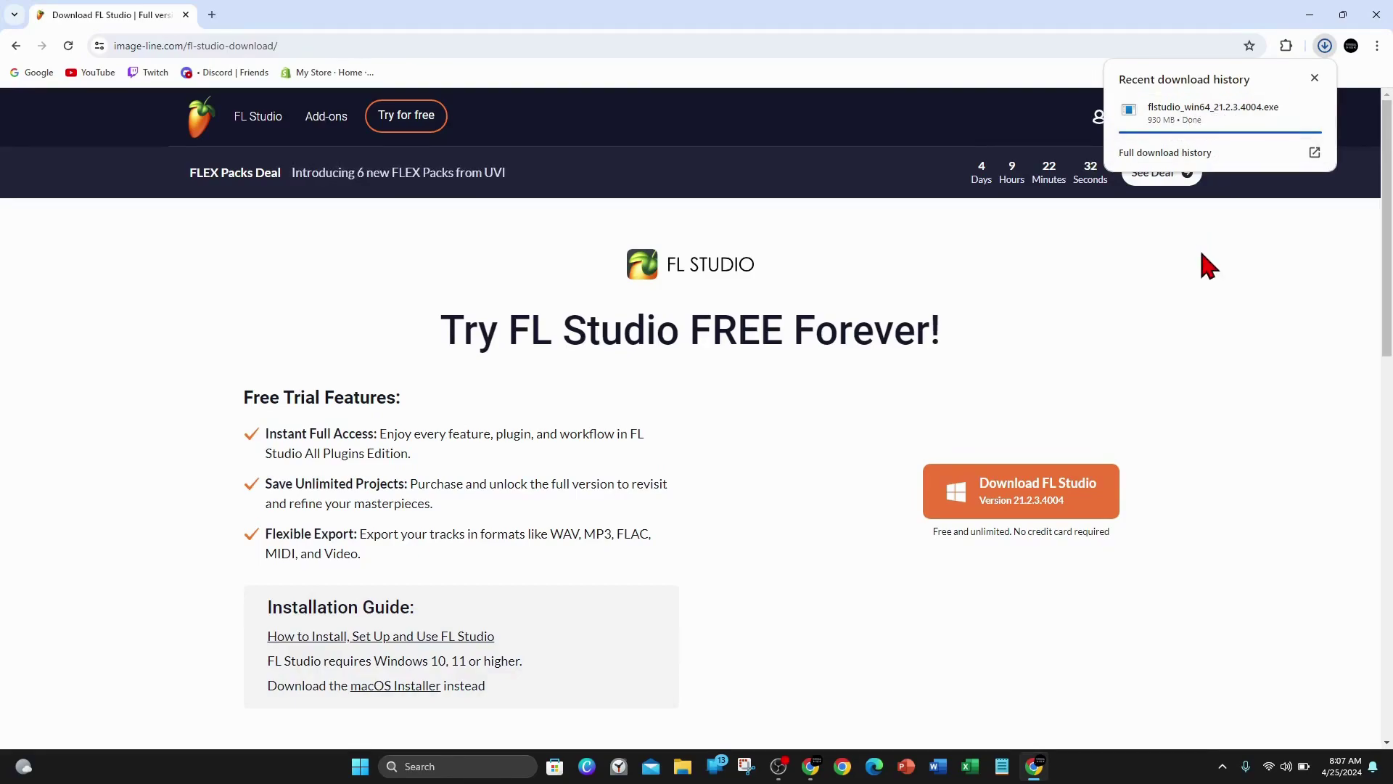
Step: Run the downloaded installer and continue past the Welcome, License and User information pages
{"action": "left_click", "coordinate": [1201, 114]}
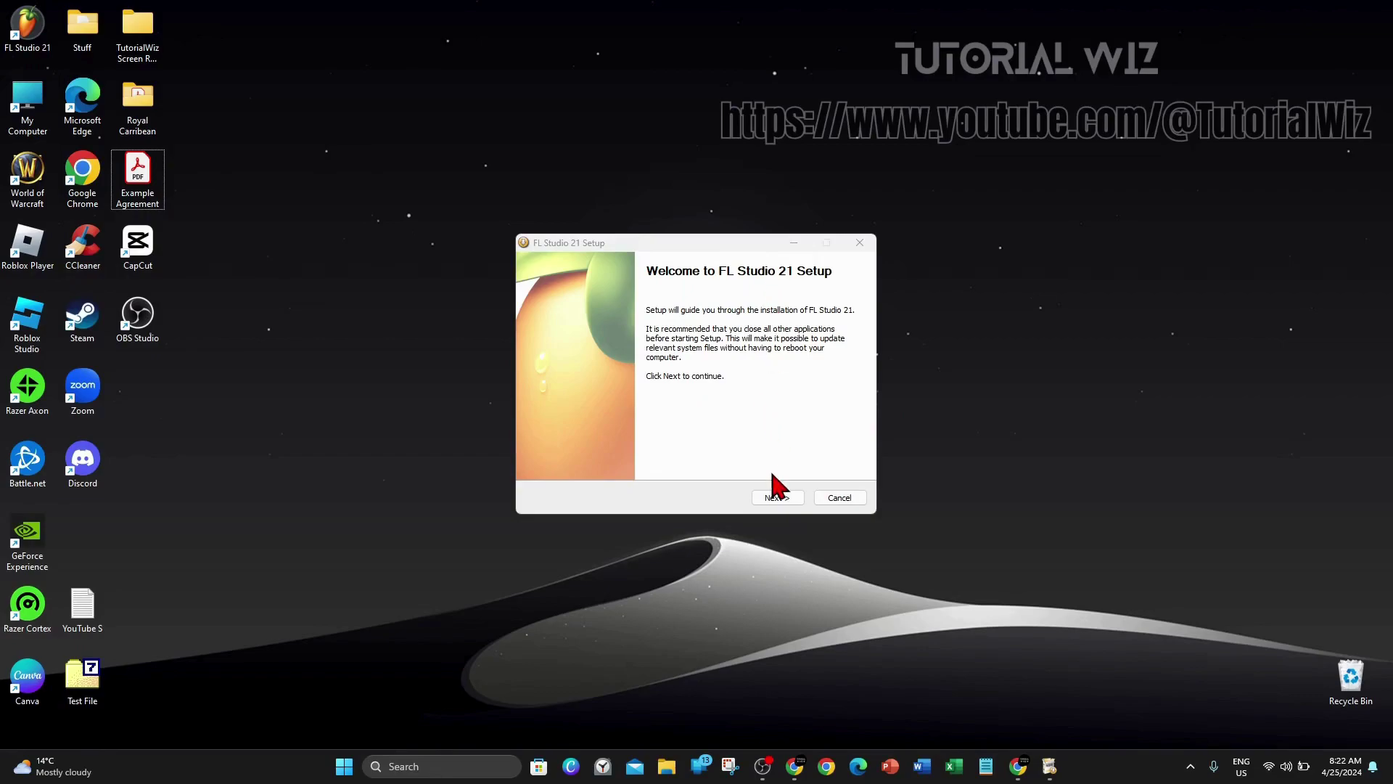
{"action": "left_click", "coordinate": [776, 497]}
{"action": "left_click", "coordinate": [780, 497]}
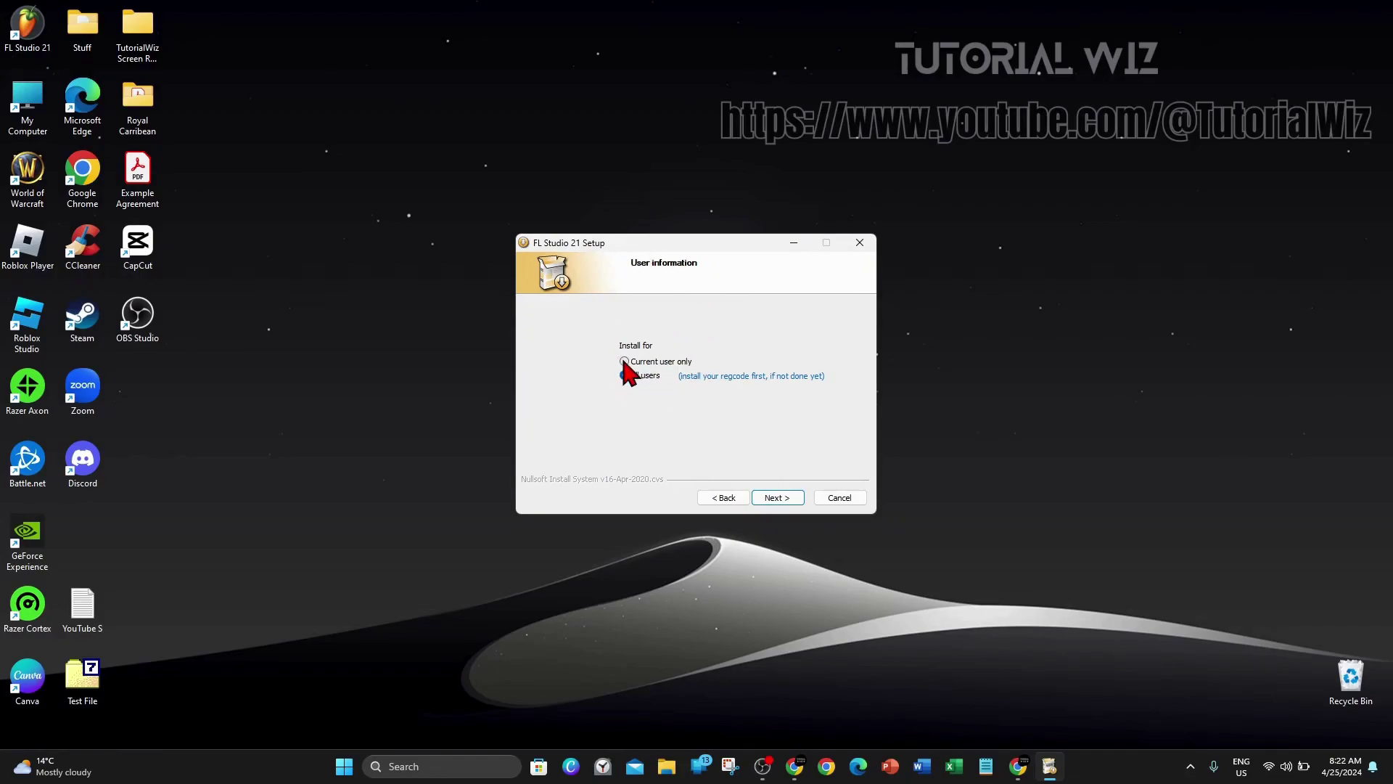
{"action": "left_click", "coordinate": [777, 497]}
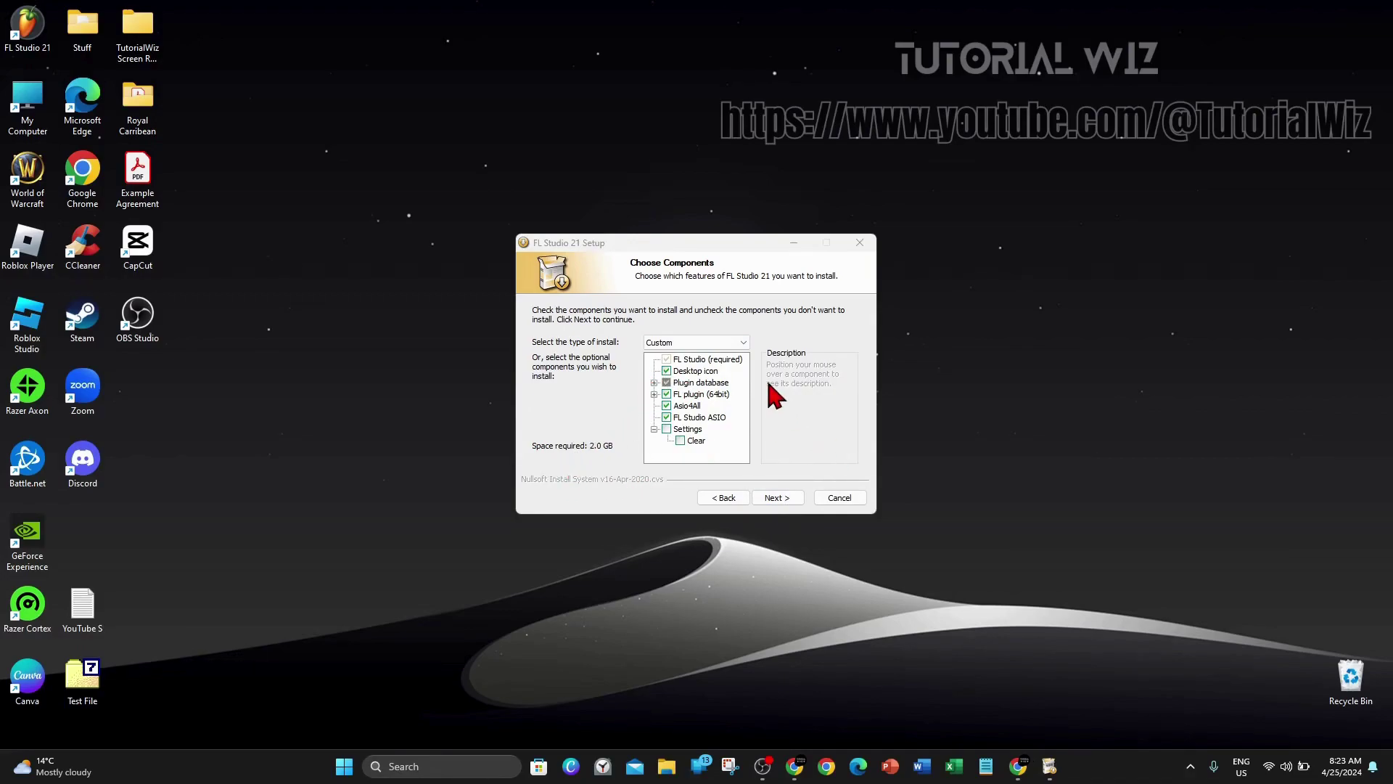
Step: Keep the default components and the C:\Program Files\Image-Line\FL Studio 21 folder, then install
{"action": "left_click", "coordinate": [775, 497]}
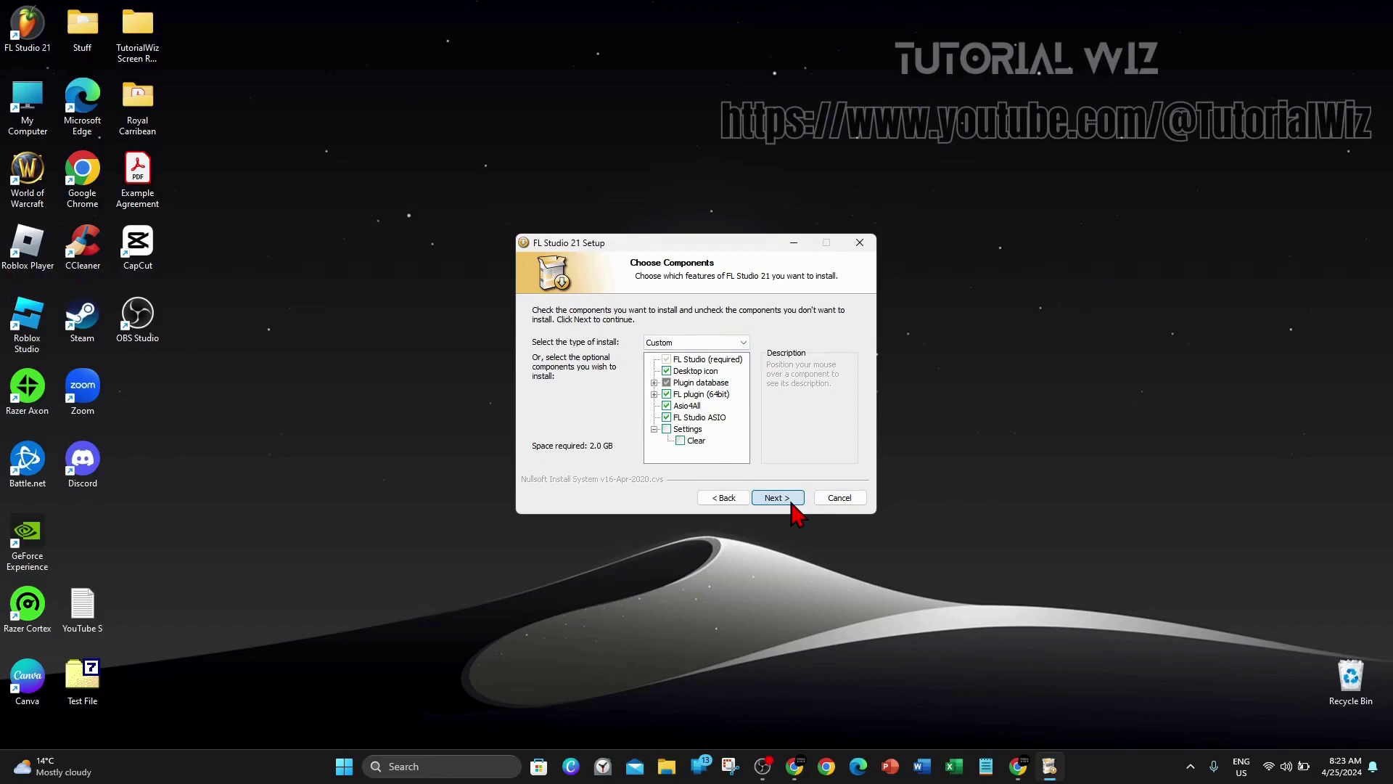
{"action": "left_click", "coordinate": [776, 498]}
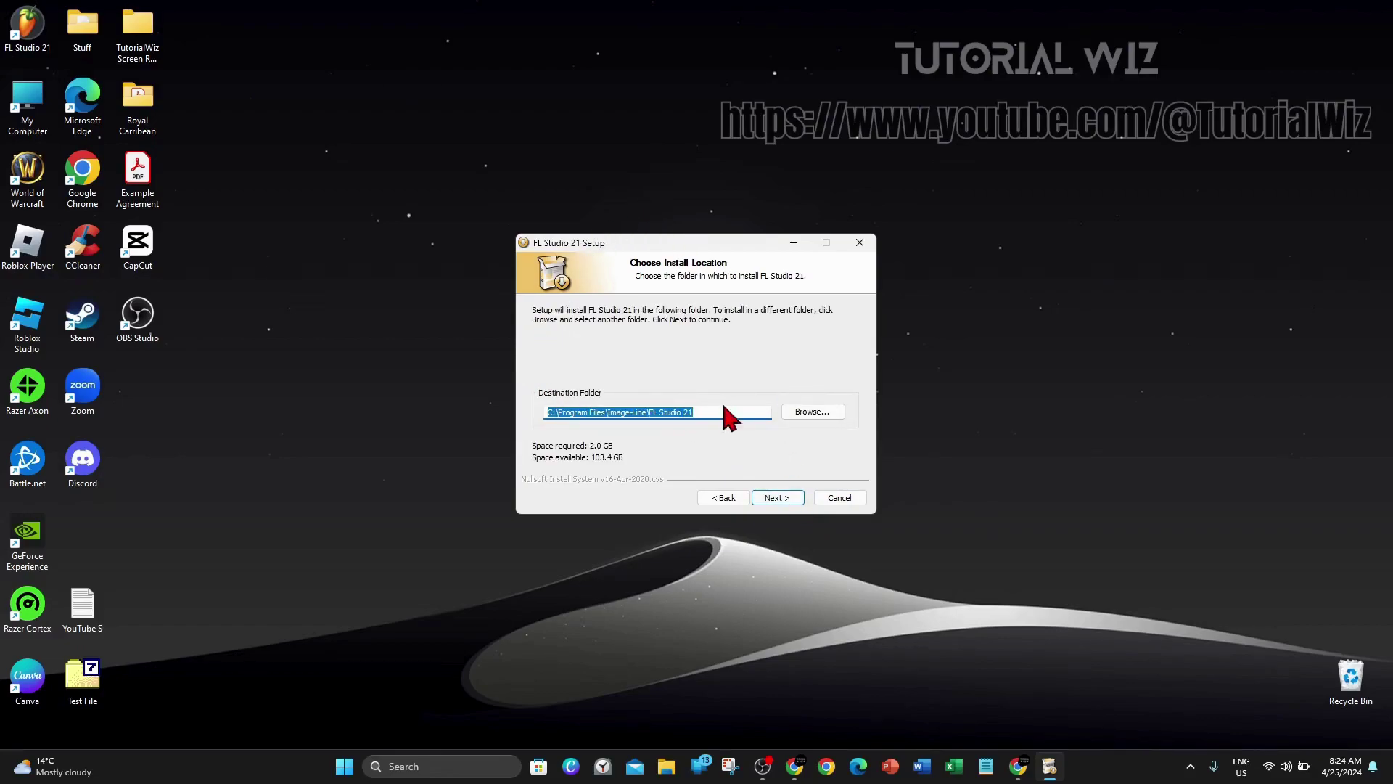
{"action": "left_click", "coordinate": [654, 411]}
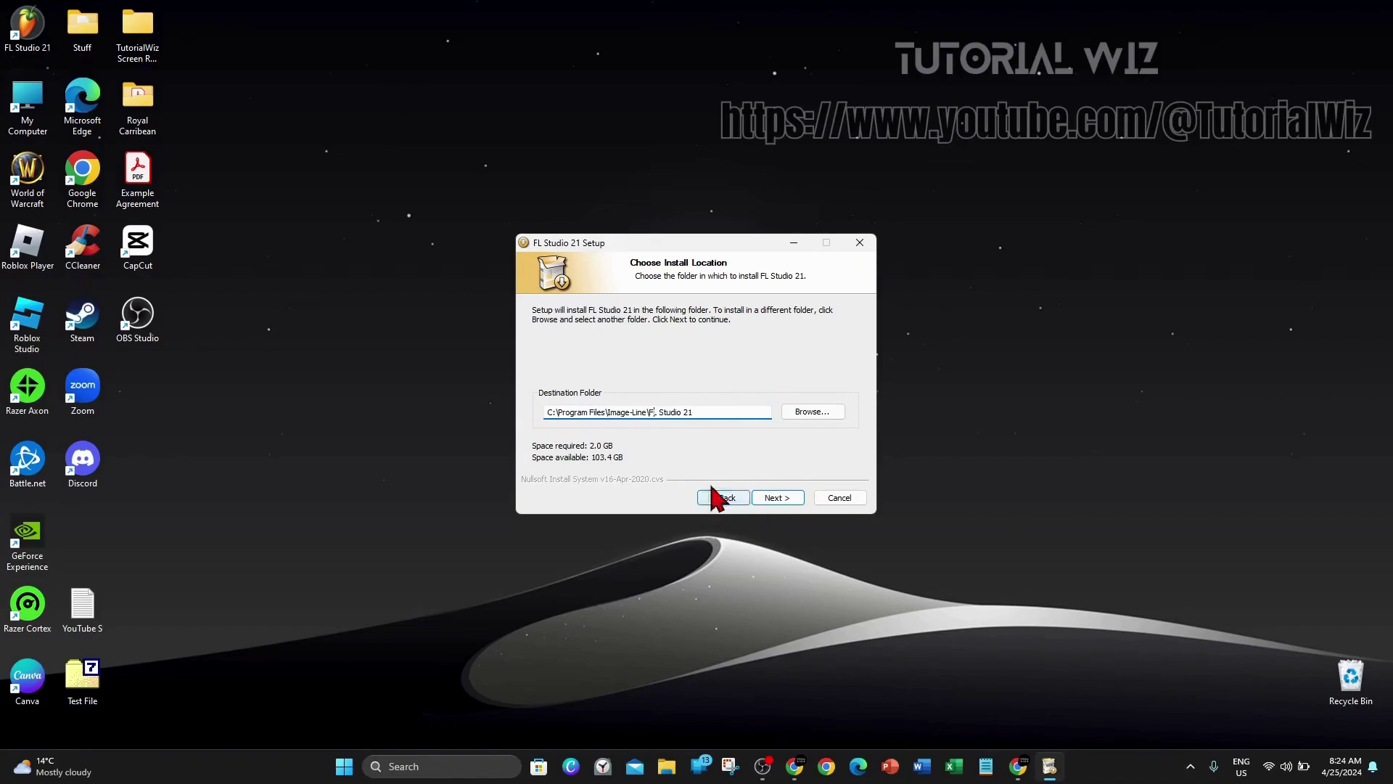
{"action": "left_click", "coordinate": [777, 497]}
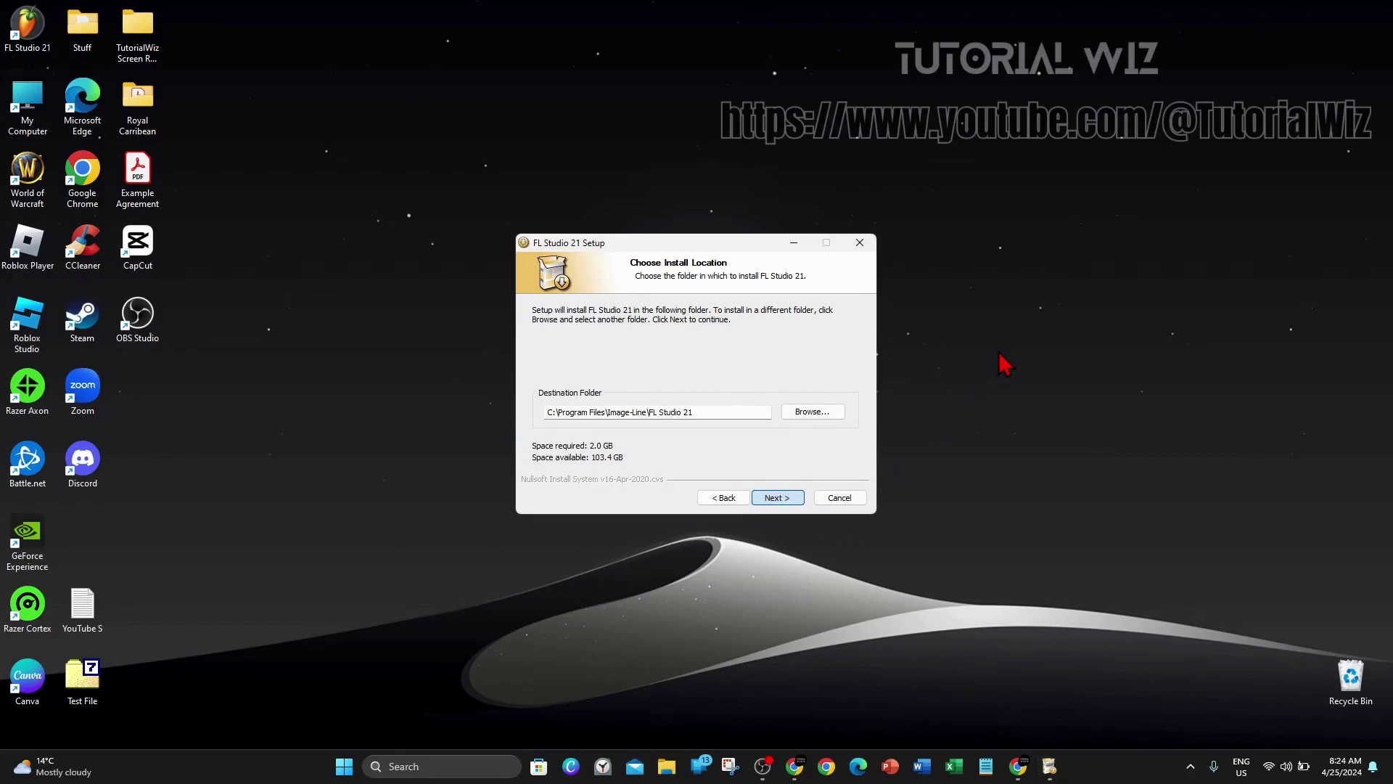
{"action": "key", "text": "Return"}
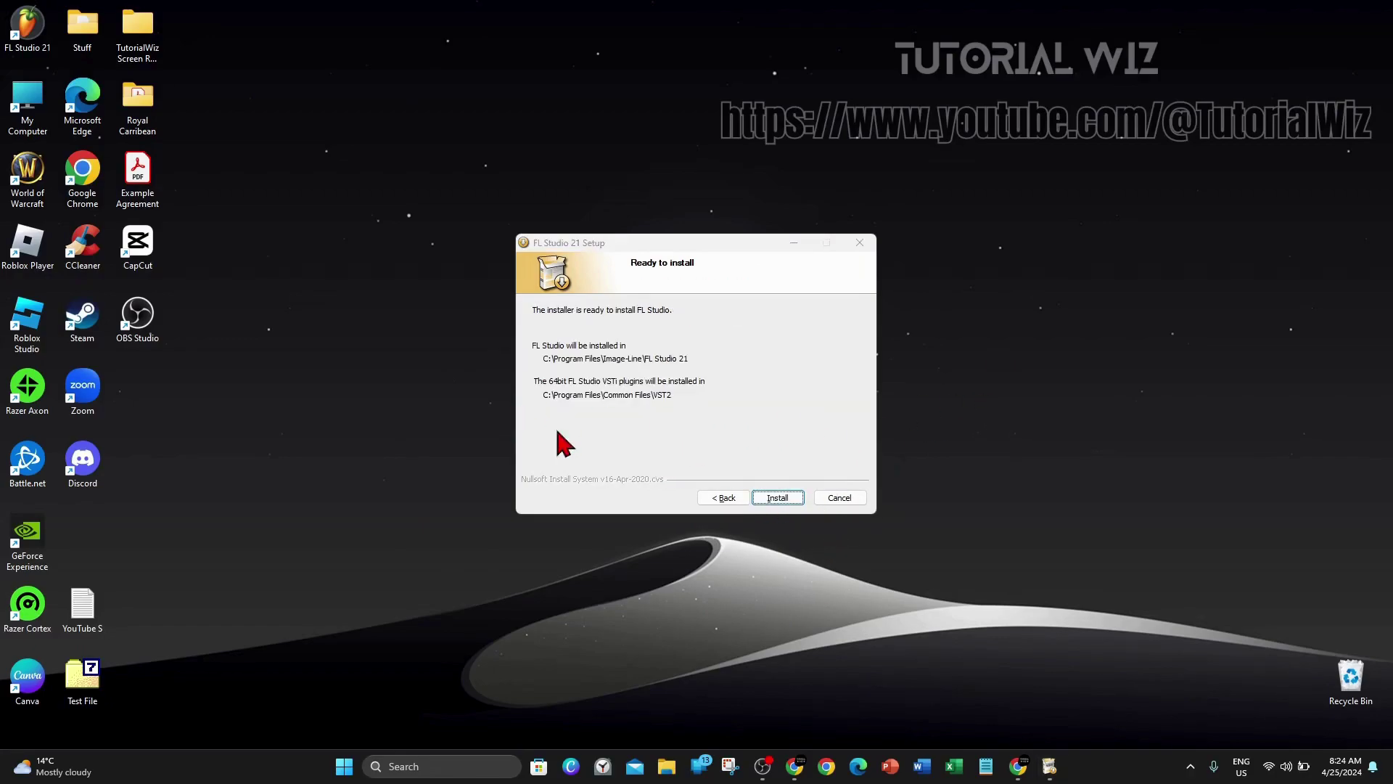
{"action": "left_click", "coordinate": [777, 497]}
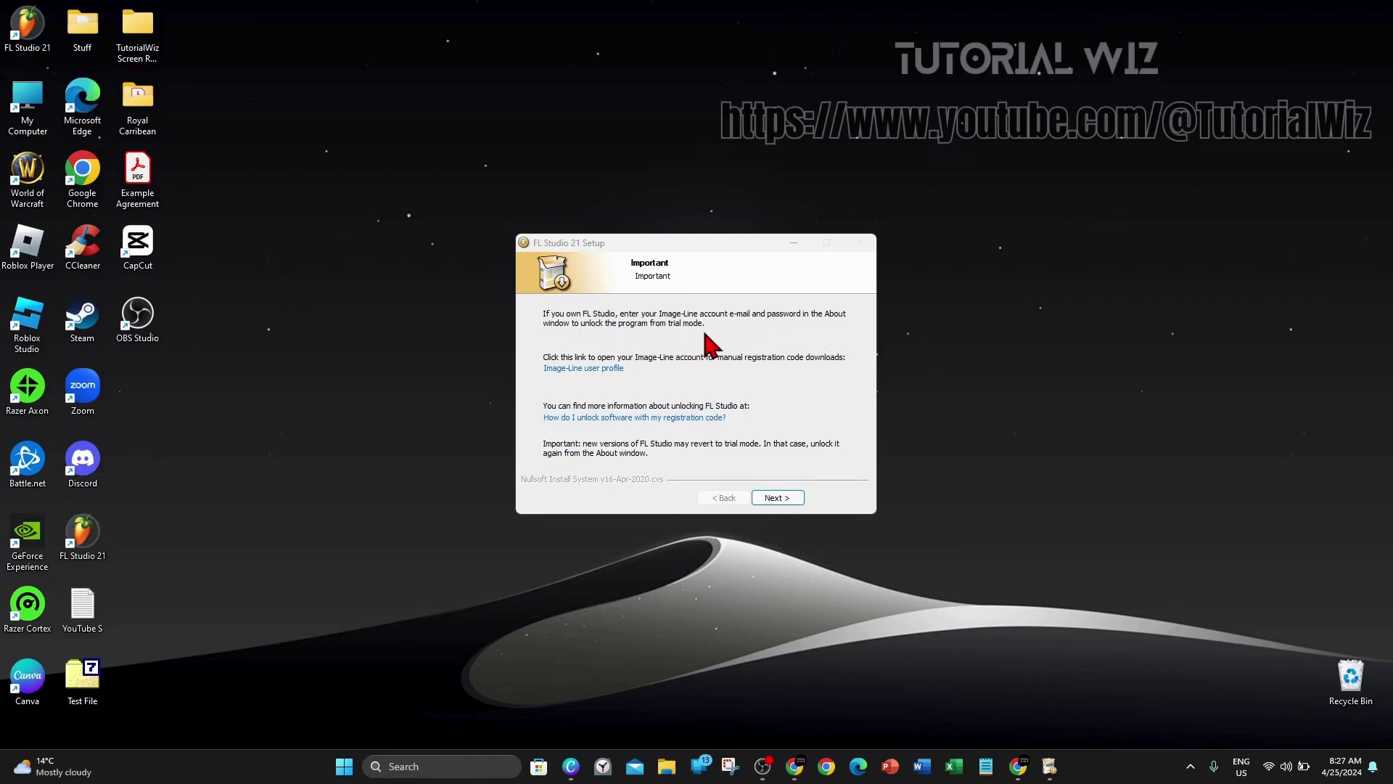
Step: Continue past the Important and FL Studio Mobile pages, then finish the setup
{"action": "left_click", "coordinate": [760, 392]}
{"action": "left_click", "coordinate": [777, 497]}
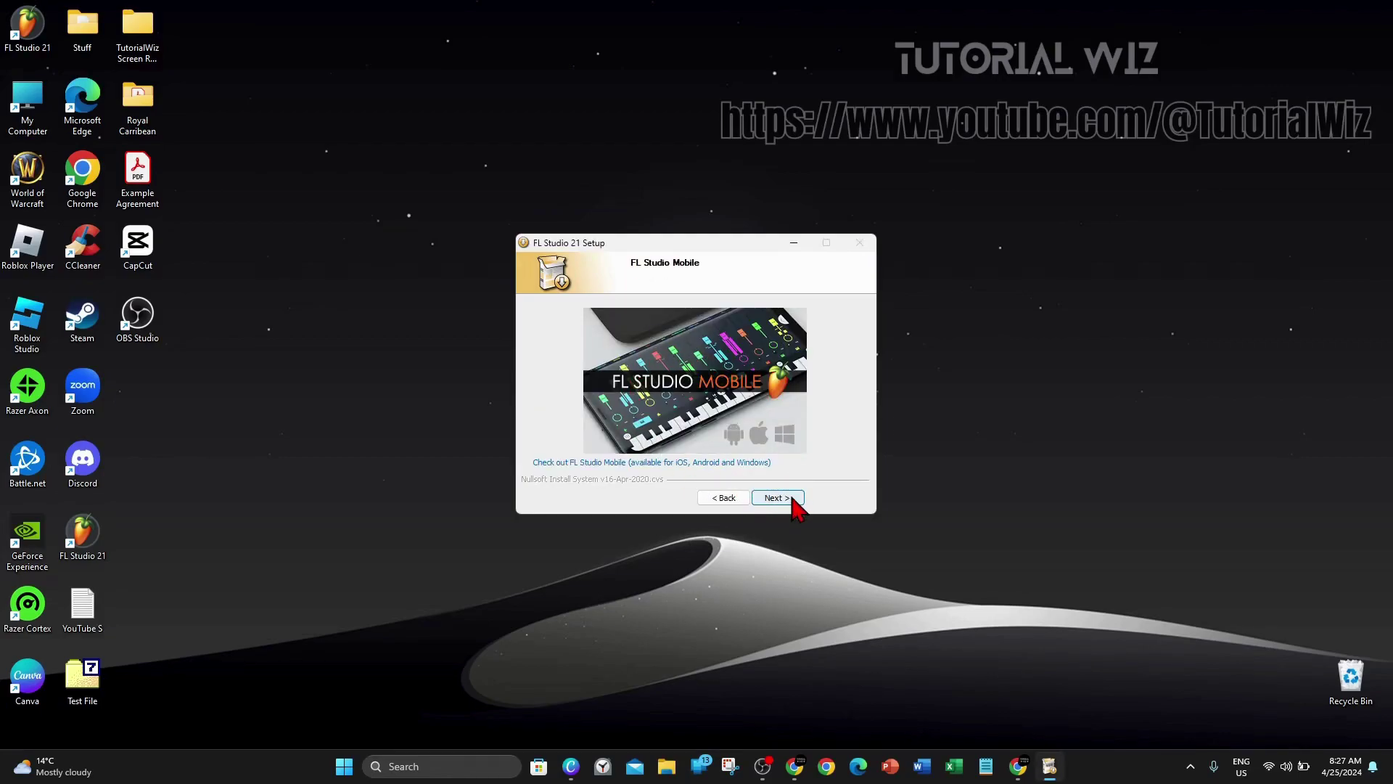
{"action": "left_click", "coordinate": [795, 506]}
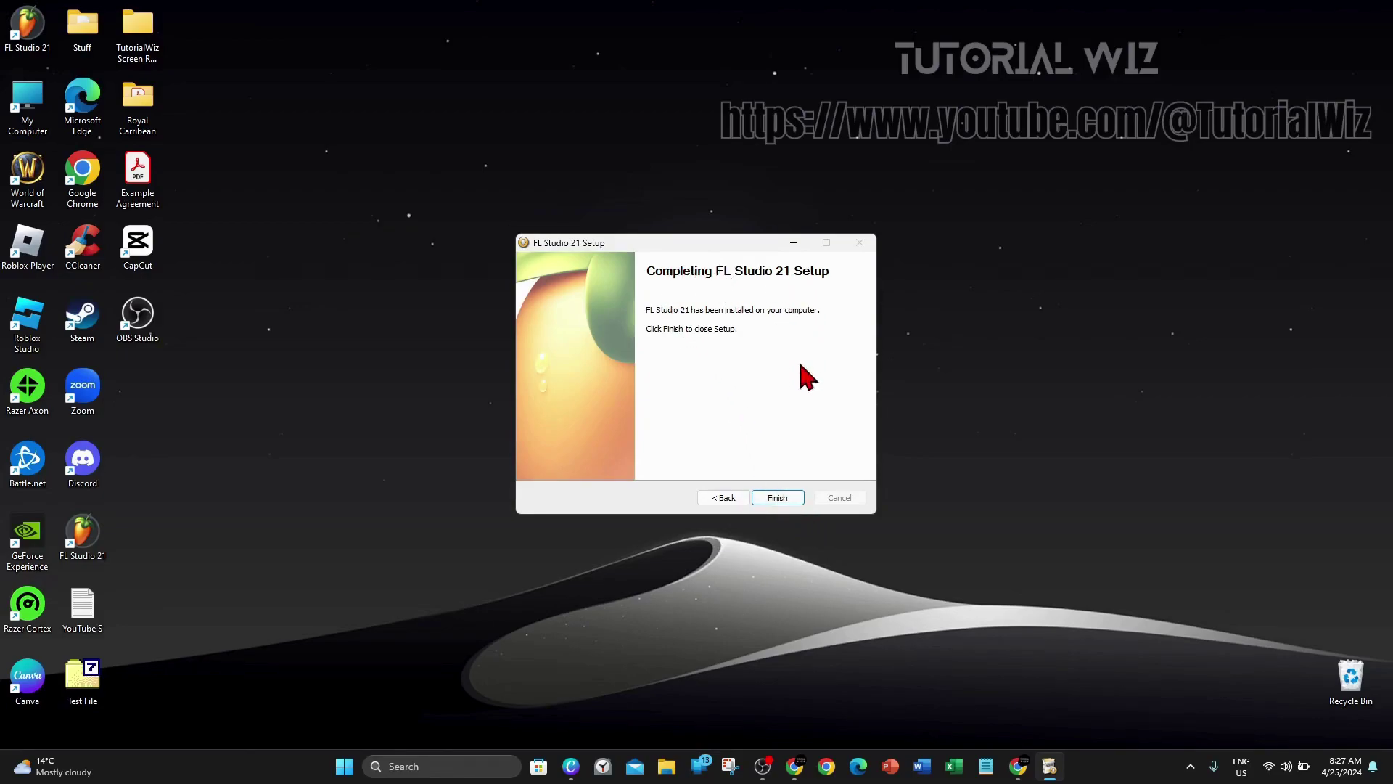
{"action": "left_click", "coordinate": [777, 500]}
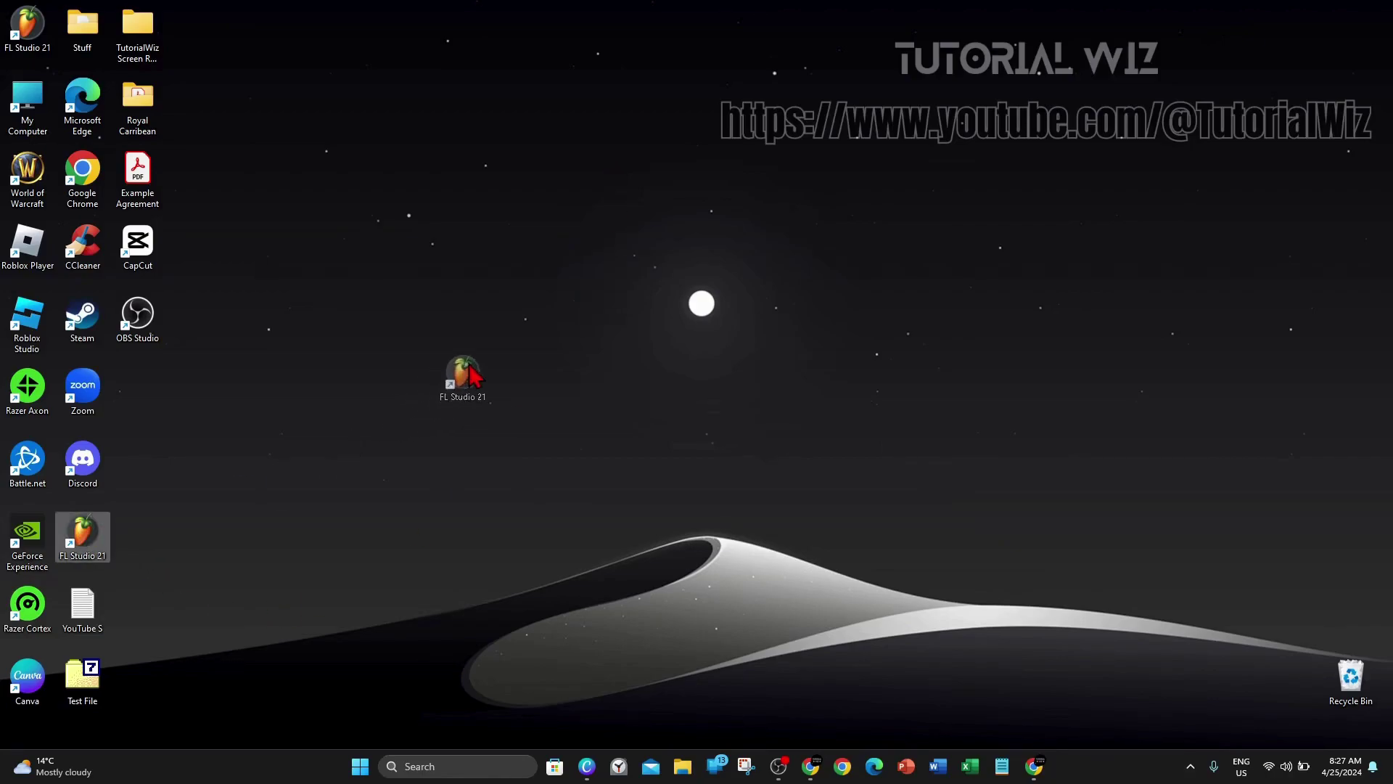
Step: Drag the FL Studio 21 desktop shortcut to the centre of the desktop
{"action": "left_click_drag", "start_coordinate": [82, 537], "coordinate": [468, 390]}
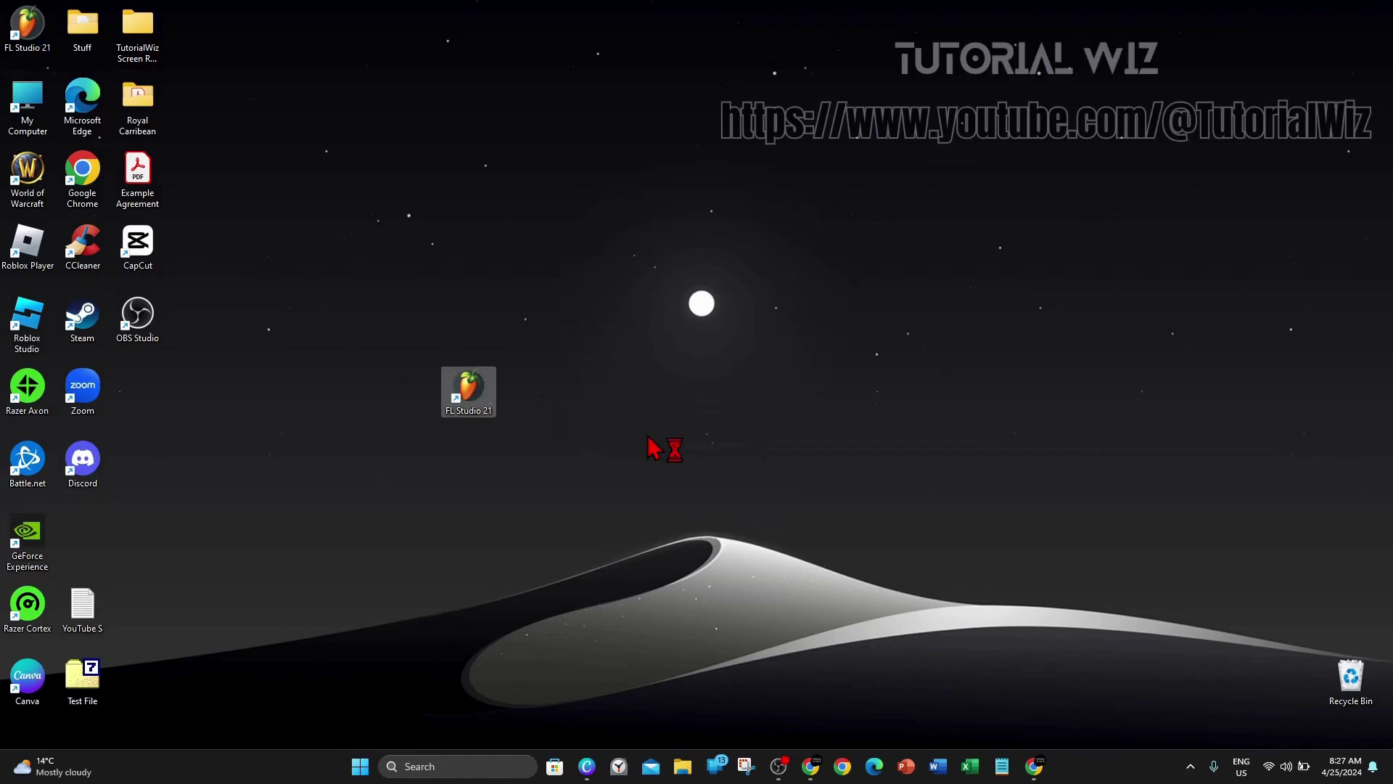